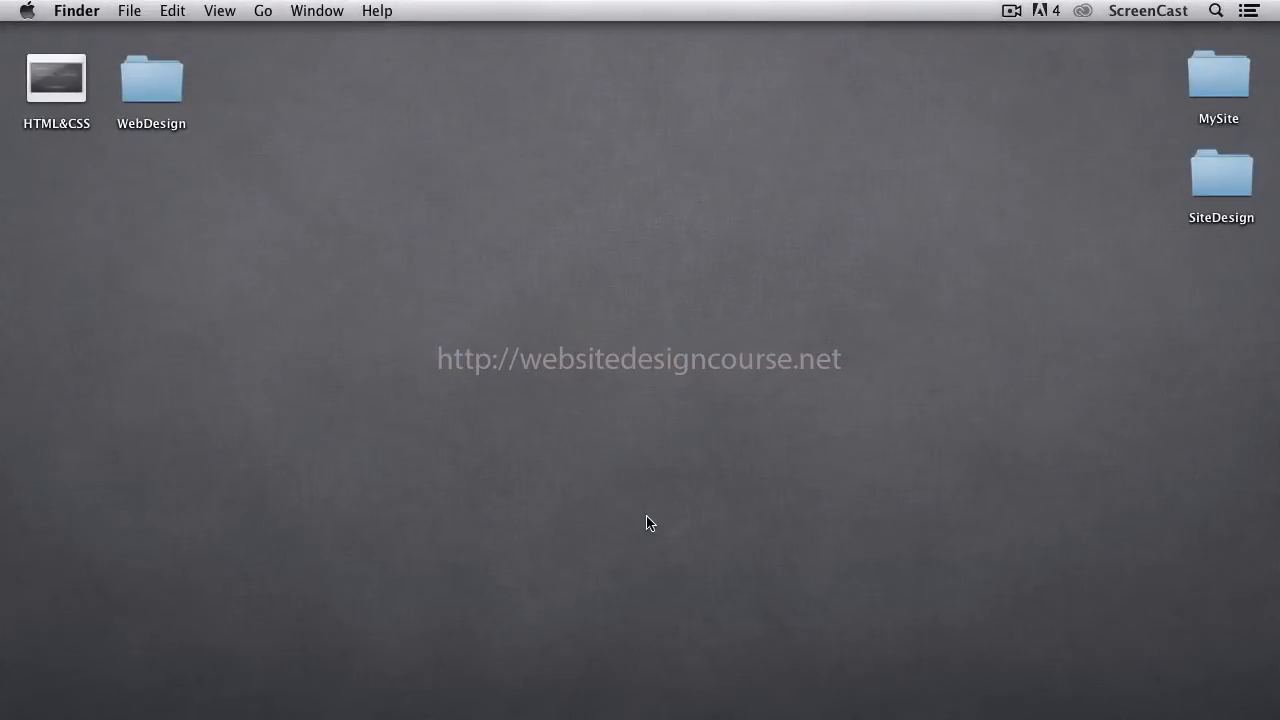
- Switch from Finder to the code editor showing styles.css
key(super+Tab)
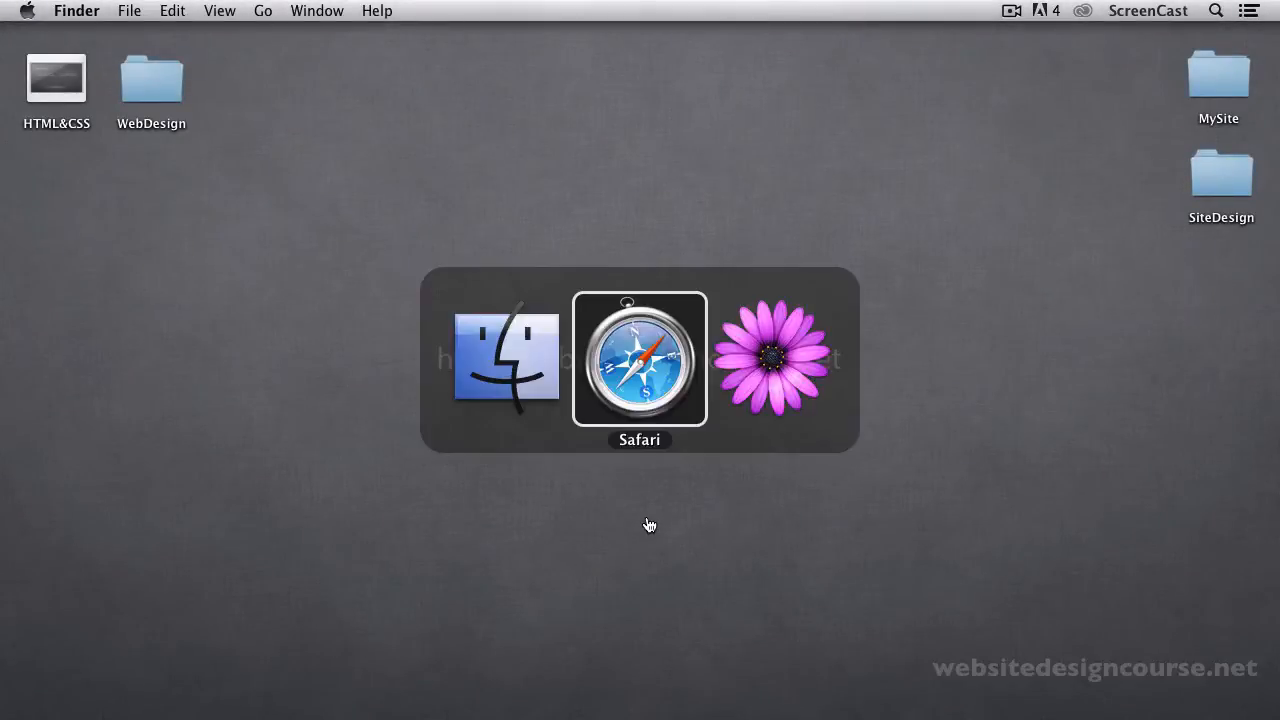
key(Tab)
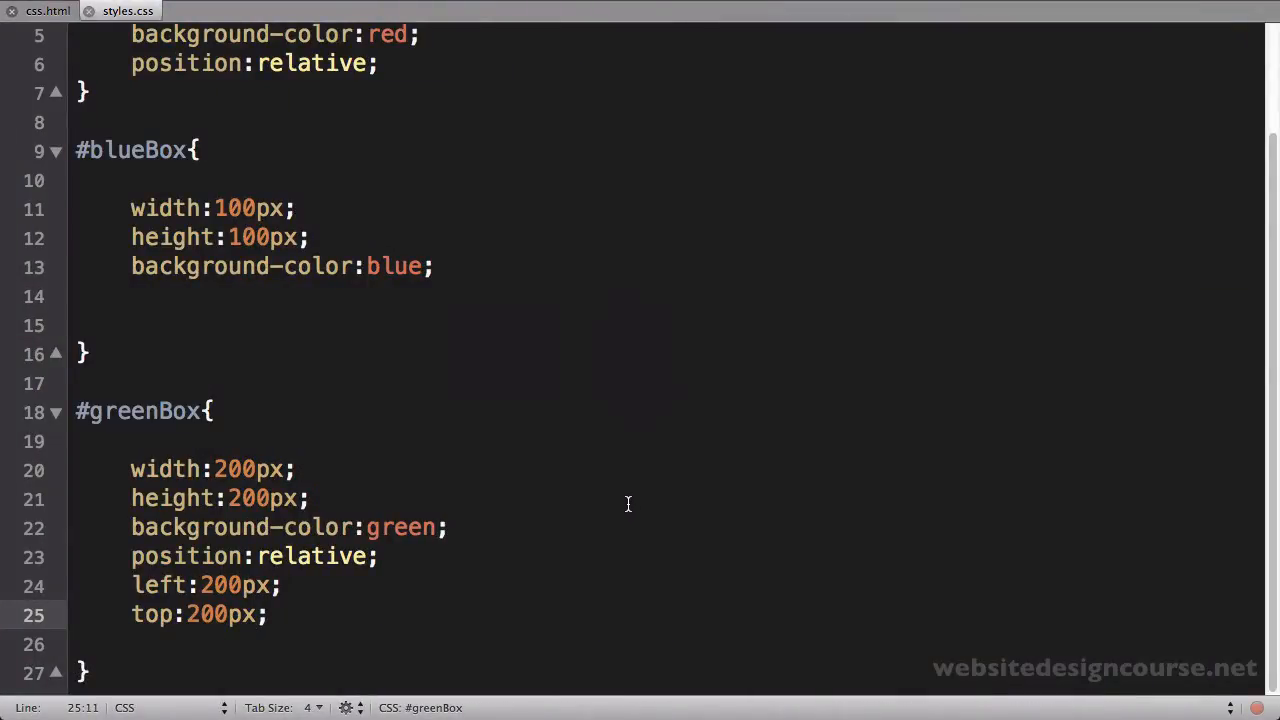
scroll(633, 509, up, 1)
scroll(630, 507, up, 2)
scroll(626, 504, up, 1)
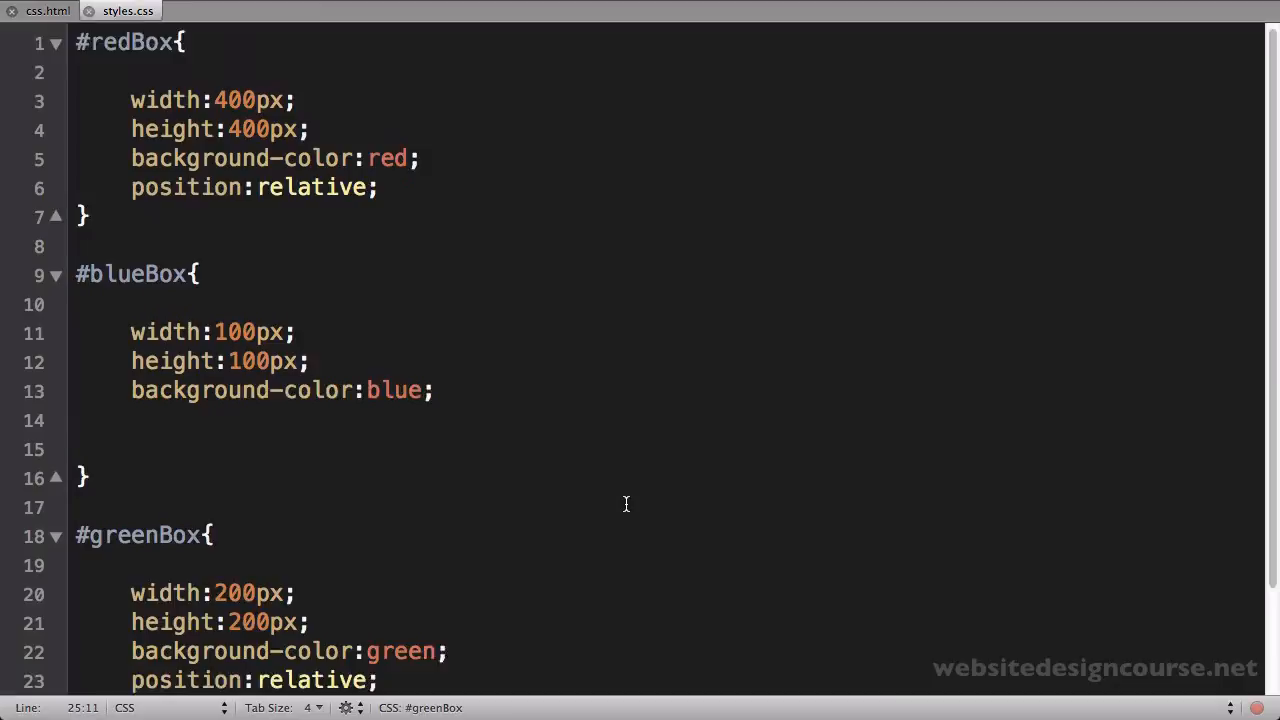
scroll(626, 504, down, 2)
scroll(625, 503, down, 2)
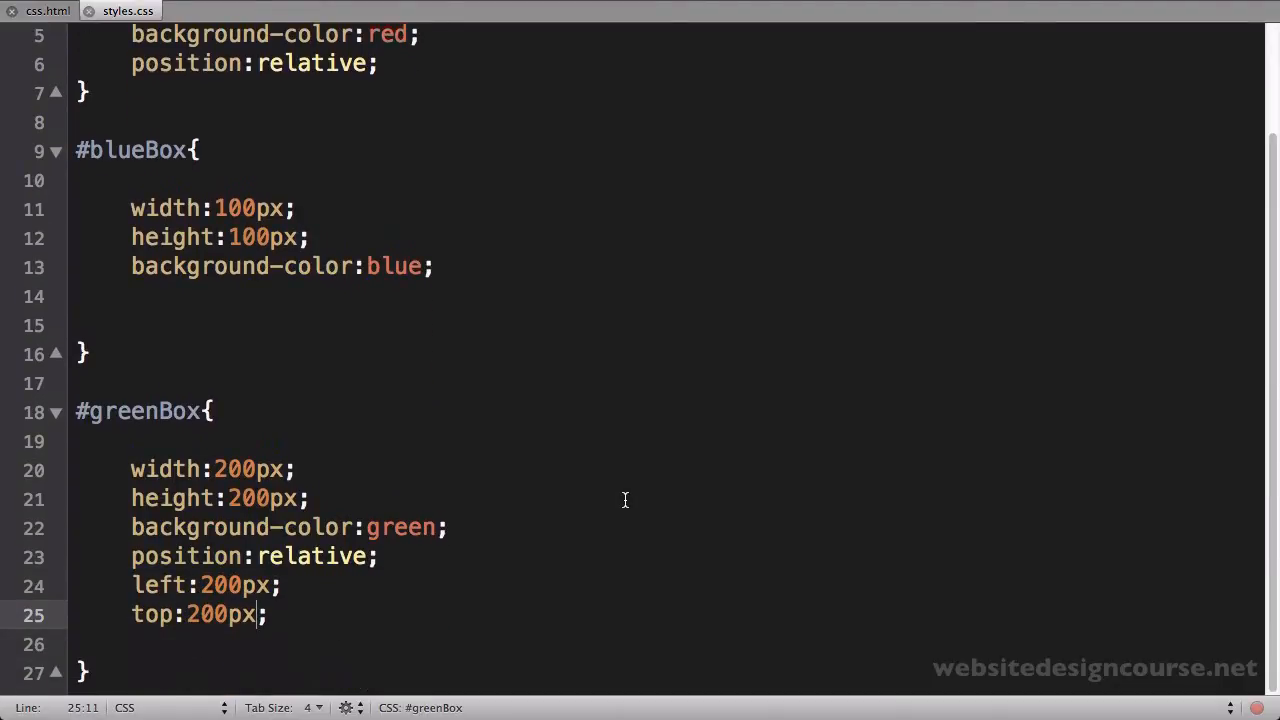
scroll(625, 499, up, 1)
scroll(624, 499, up, 1)
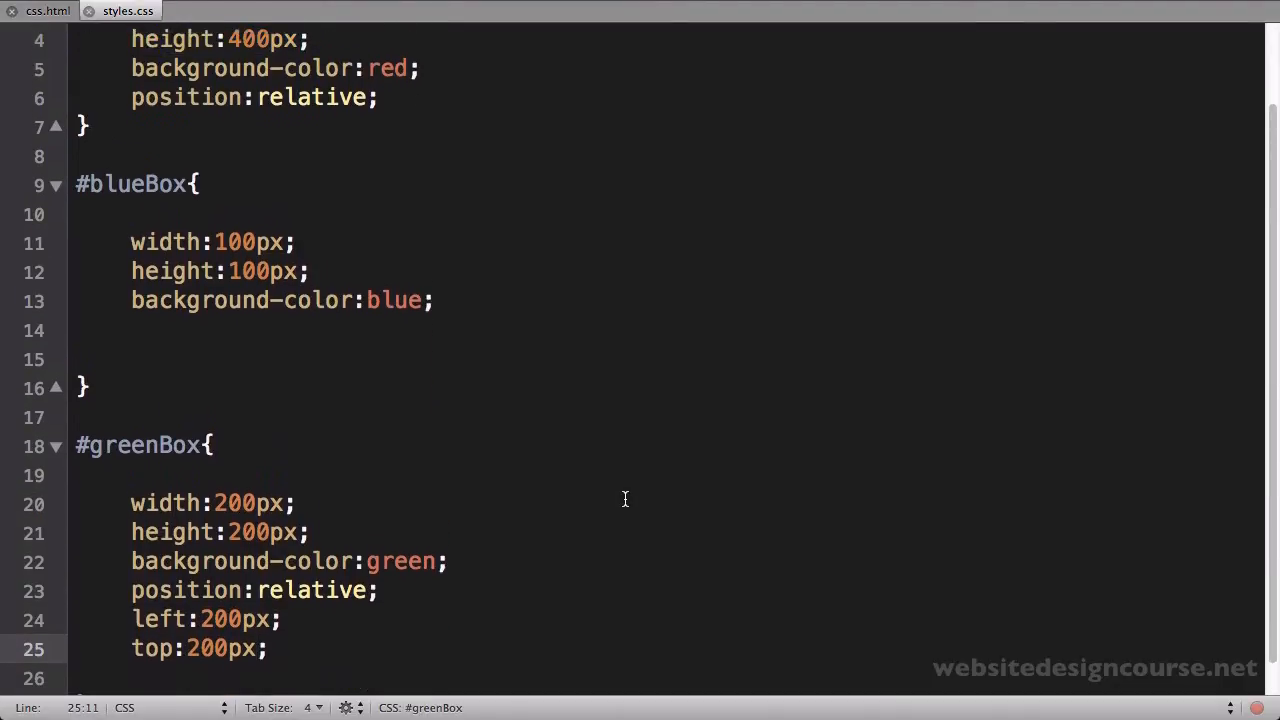
scroll(623, 500, up, 2)
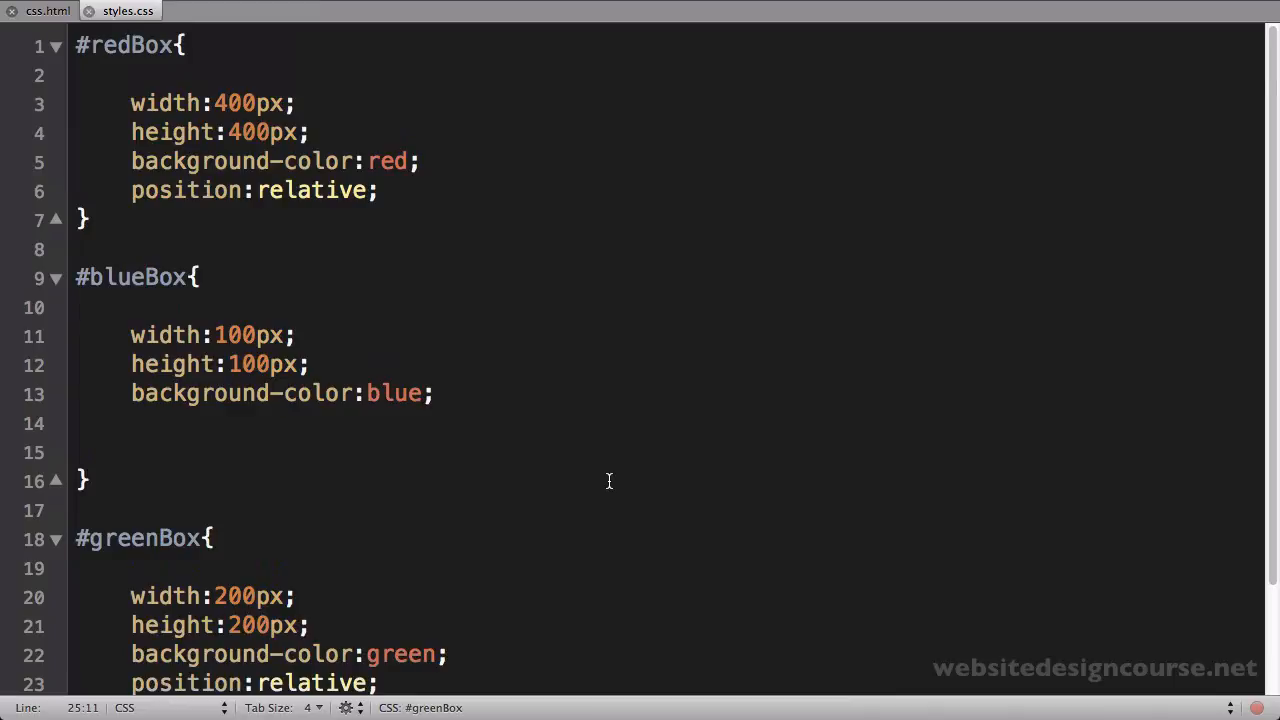
key(super+Tab)
key(super+Tab)
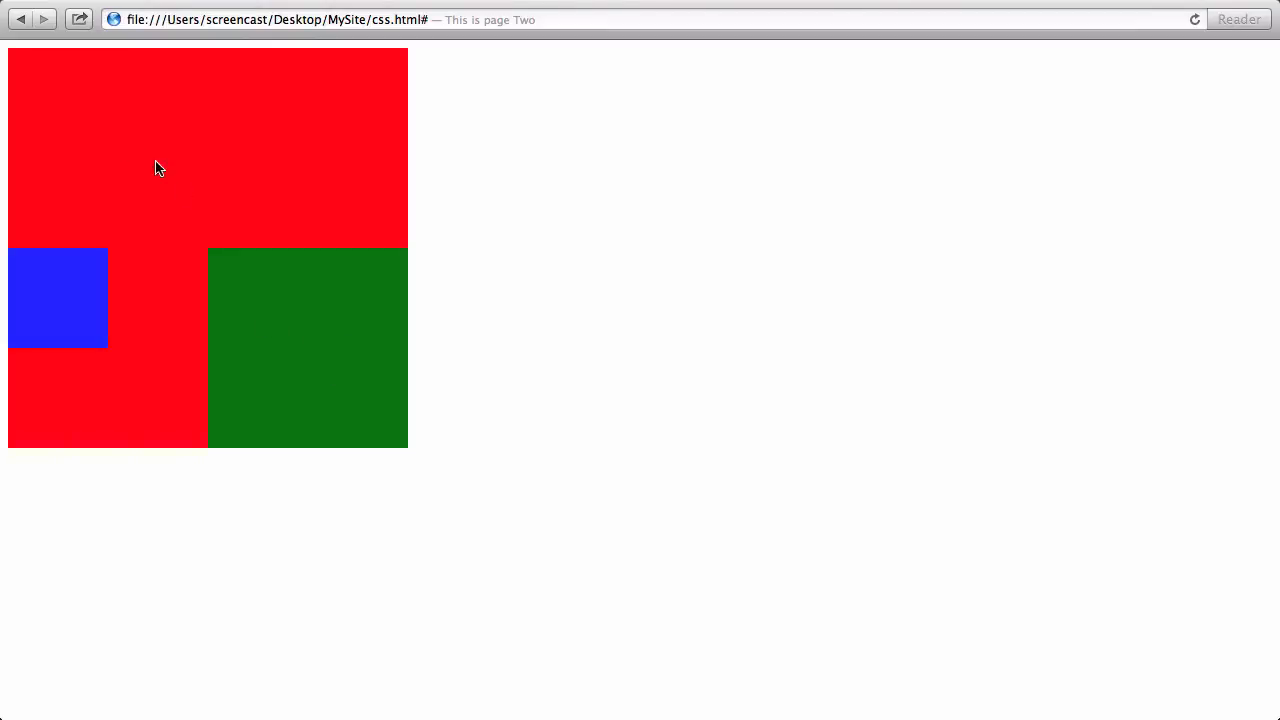
key(super+Tab)
scroll(289, 463, down, 1)
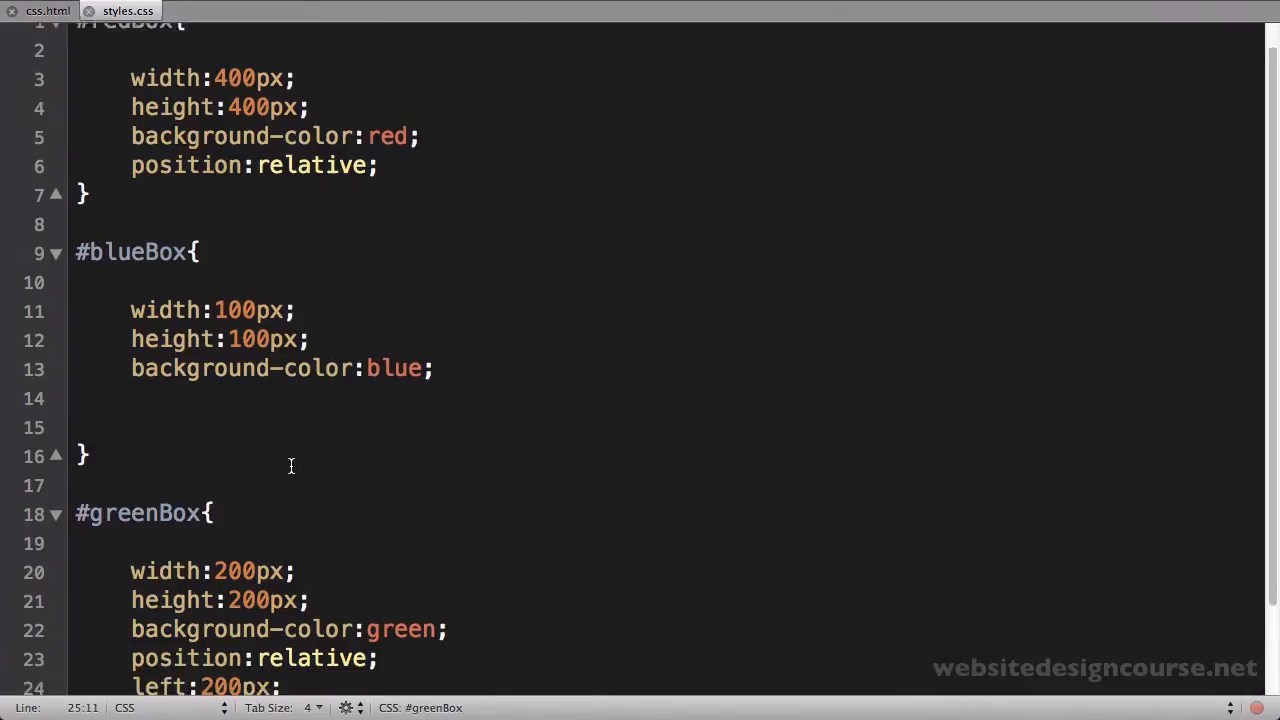
scroll(294, 458, down, 2)
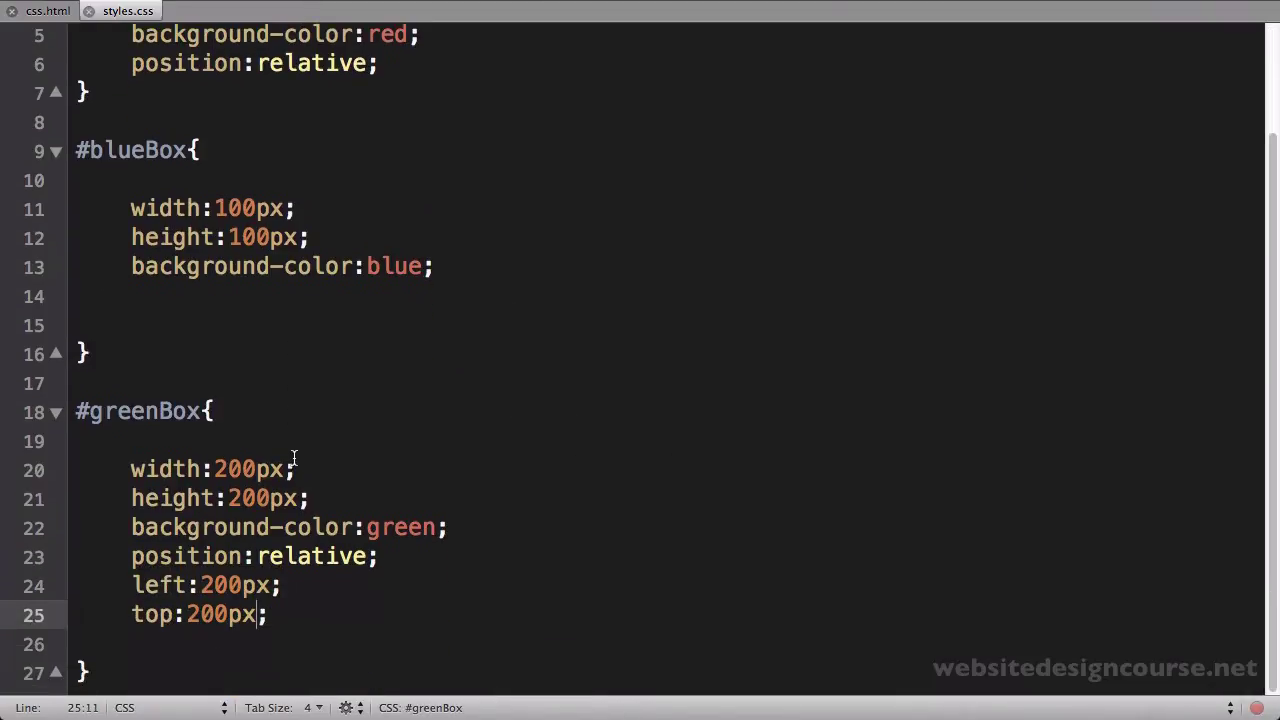
- Make #greenBox position:fixed and change left:200px to bottom:100px
double_click(190, 560)
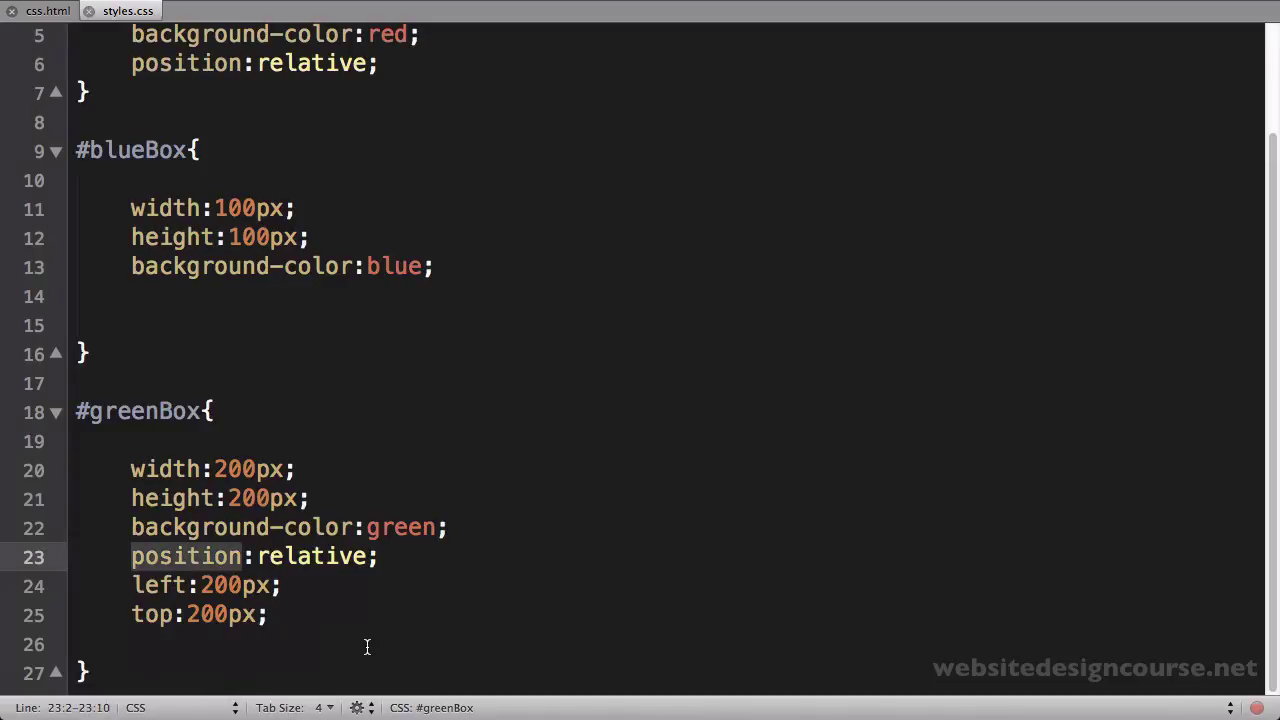
double_click(320, 560)
text(fixed)
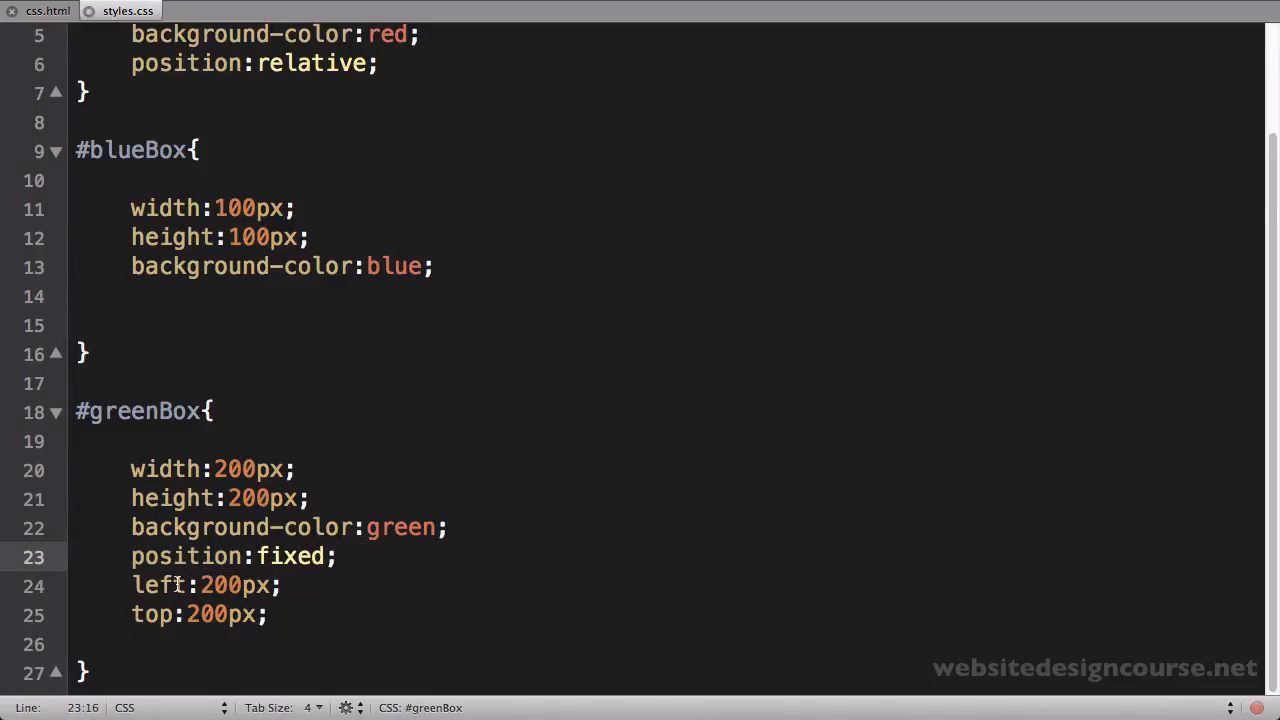
double_click(160, 585)
text(bottom)
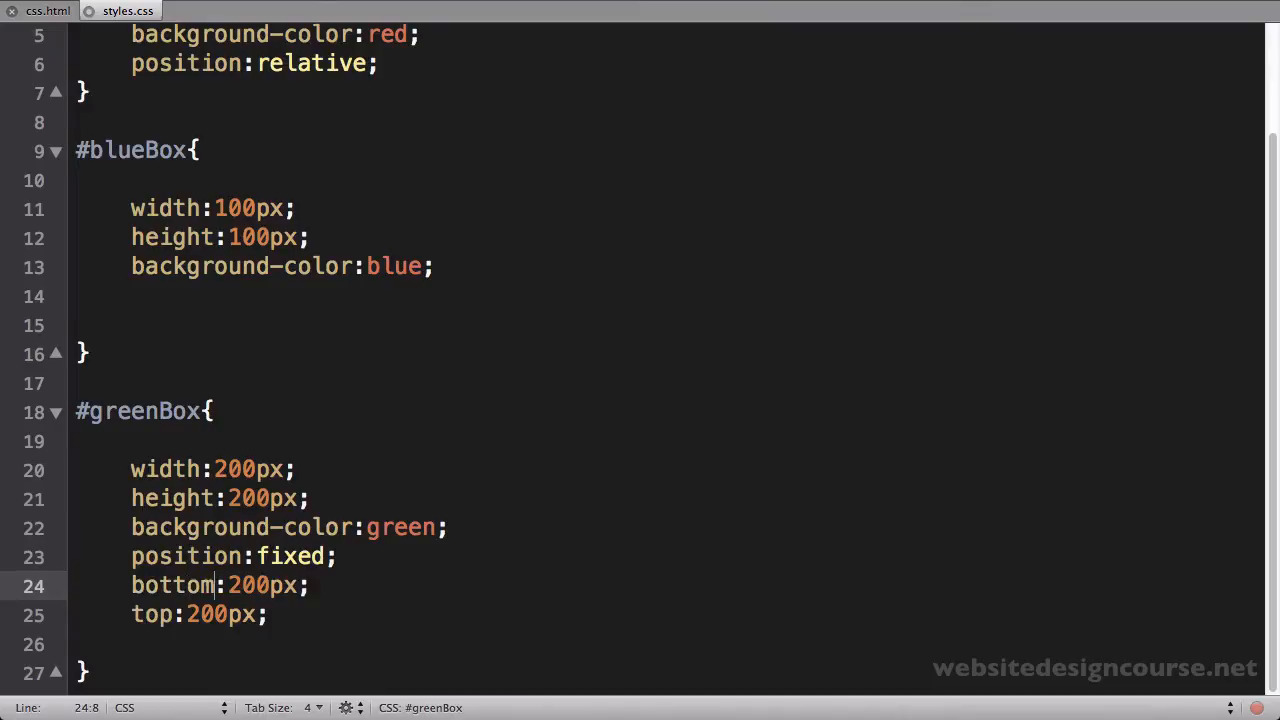
key(Right)
key(Right)
key(Right)
key(BackSpace)
key(BackSpace)
key(BackSpace)
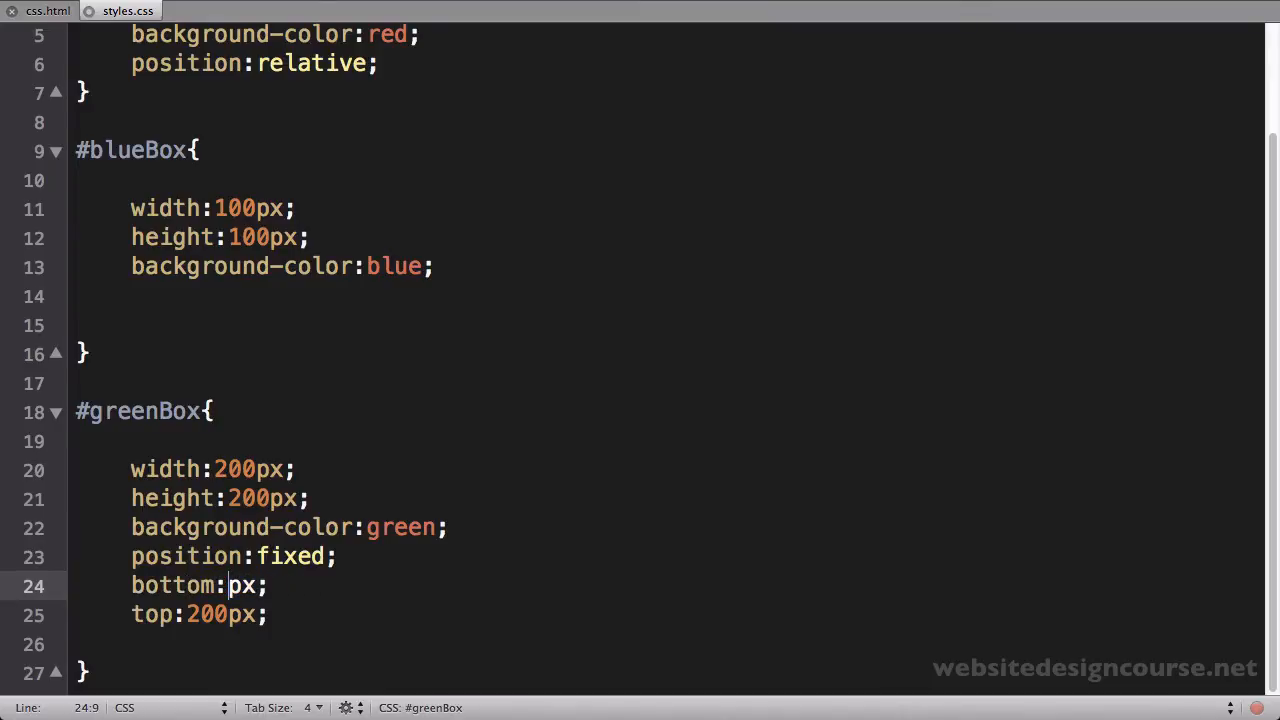
text(100)
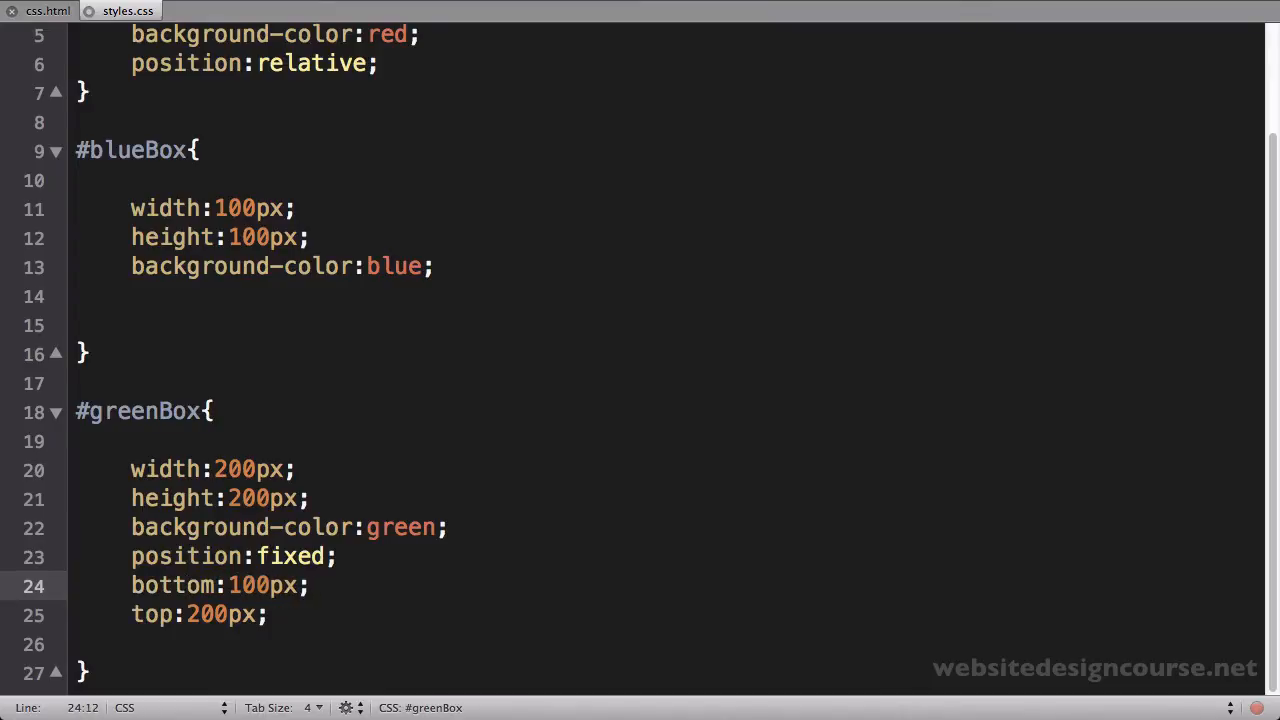
- Replace the top offset of #greenBox with right:10px
double_click(159, 614)
text(ri)
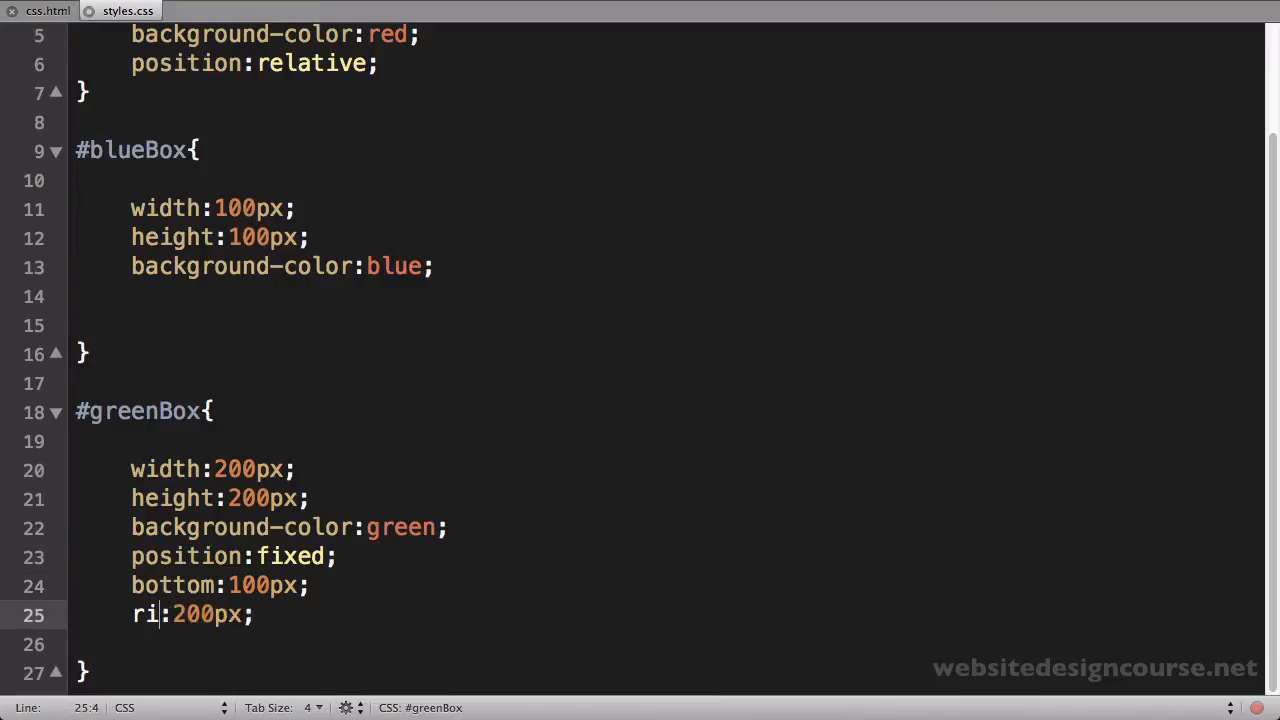
text(ght)
double_click(228, 614)
text(10)
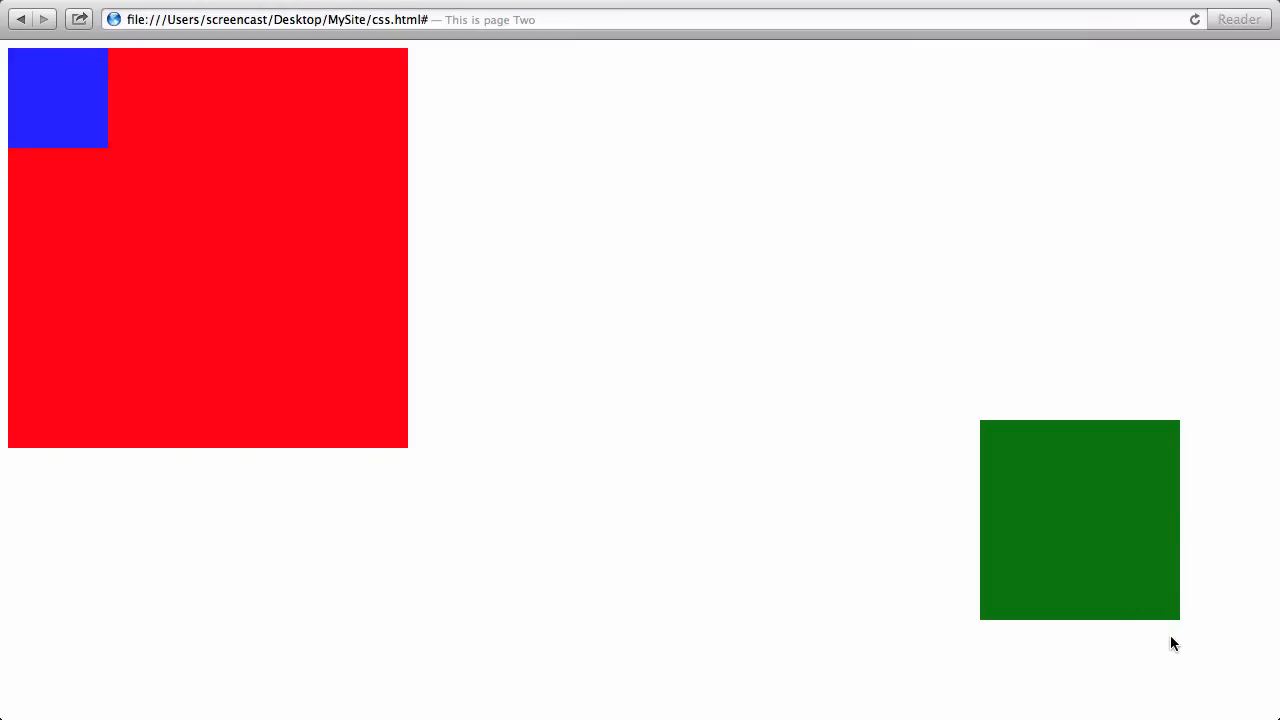
- Take Safari out of full-screen so the page shows in a regular window
key(ctrl+super+f)
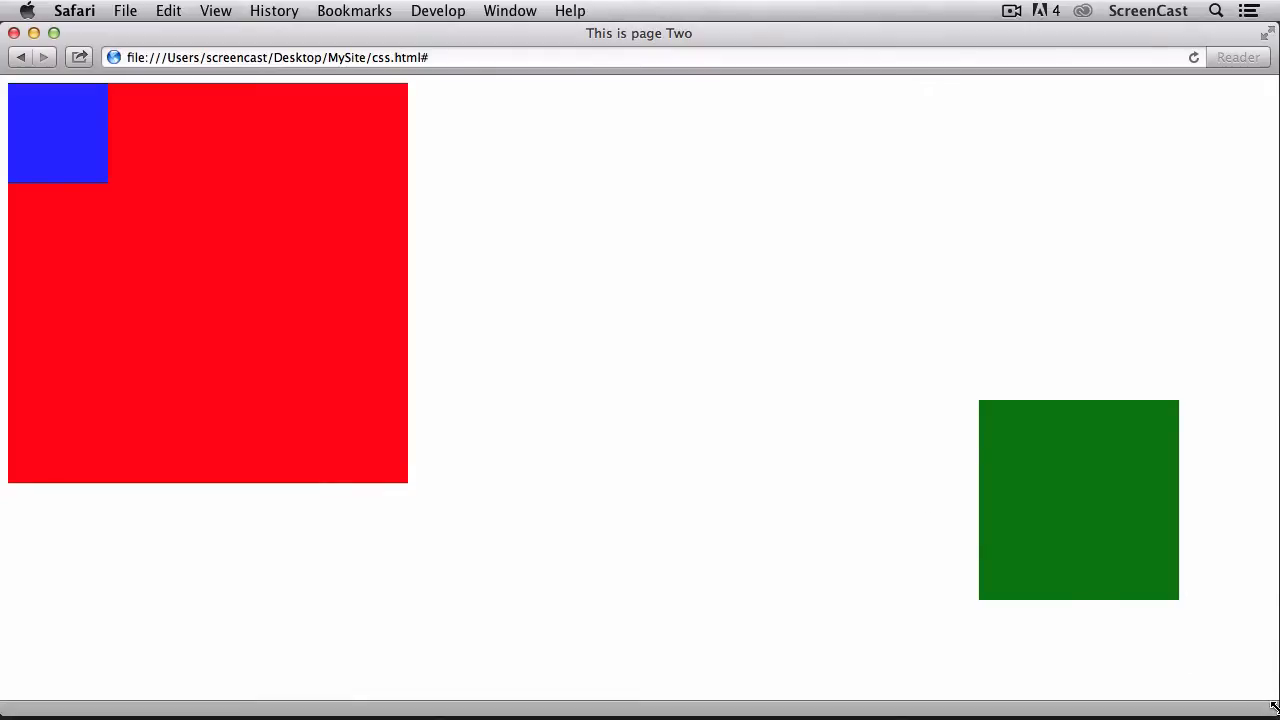
- Resize the Safari window and confirm the green box stays at its lower right
mouse_move(1273, 707)
mouse_down()
mouse_move(1000, 690)
mouse_move(1120, 621)
mouse_move(406, 473)
mouse_move(403, 357)
mouse_move(1117, 614)
mouse_move(580, 660)
mouse_move(416, 652)
mouse_move(928, 651)
mouse_move(820, 428)
mouse_move(394, 549)
mouse_move(605, 557)
mouse_move(529, 451)
mouse_move(529, 354)
mouse_move(397, 380)
mouse_move(354, 485)
mouse_move(414, 463)
mouse_move(1078, 651)
mouse_move(1268, 690)
mouse_up()
scroll(503, 286, down, 3)
scroll(498, 288, up, 3)
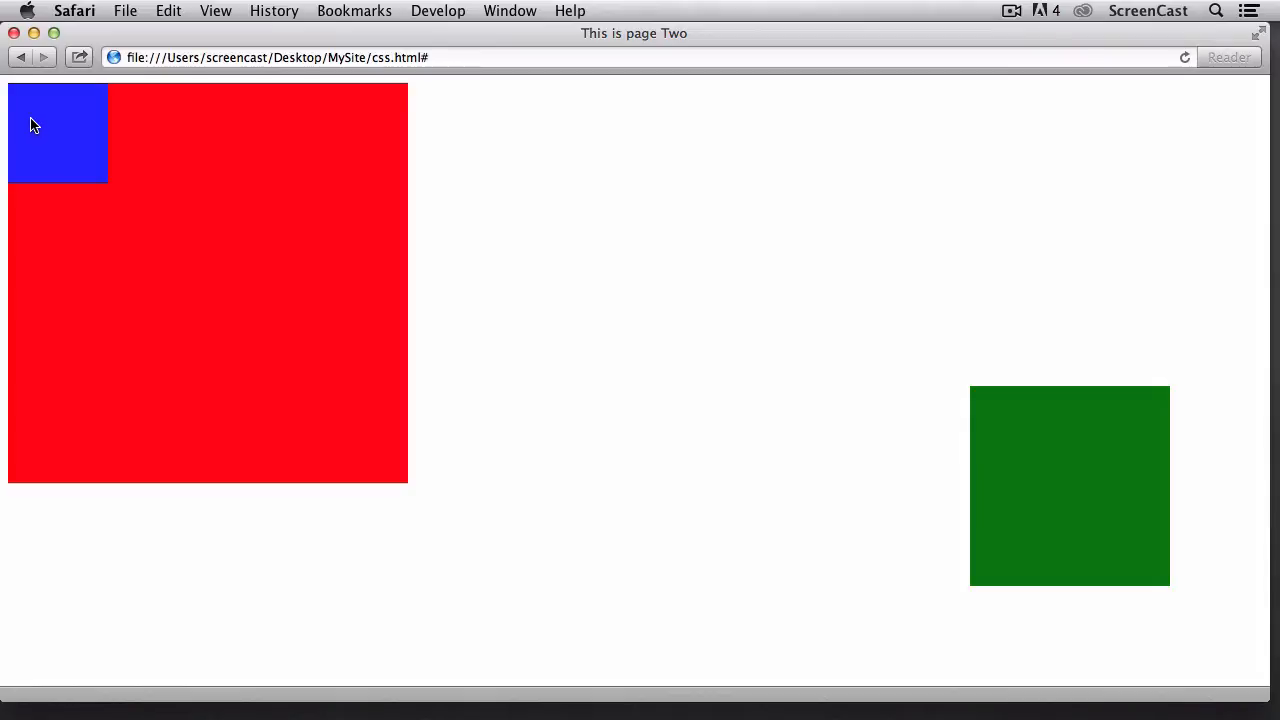
key(super+Tab)
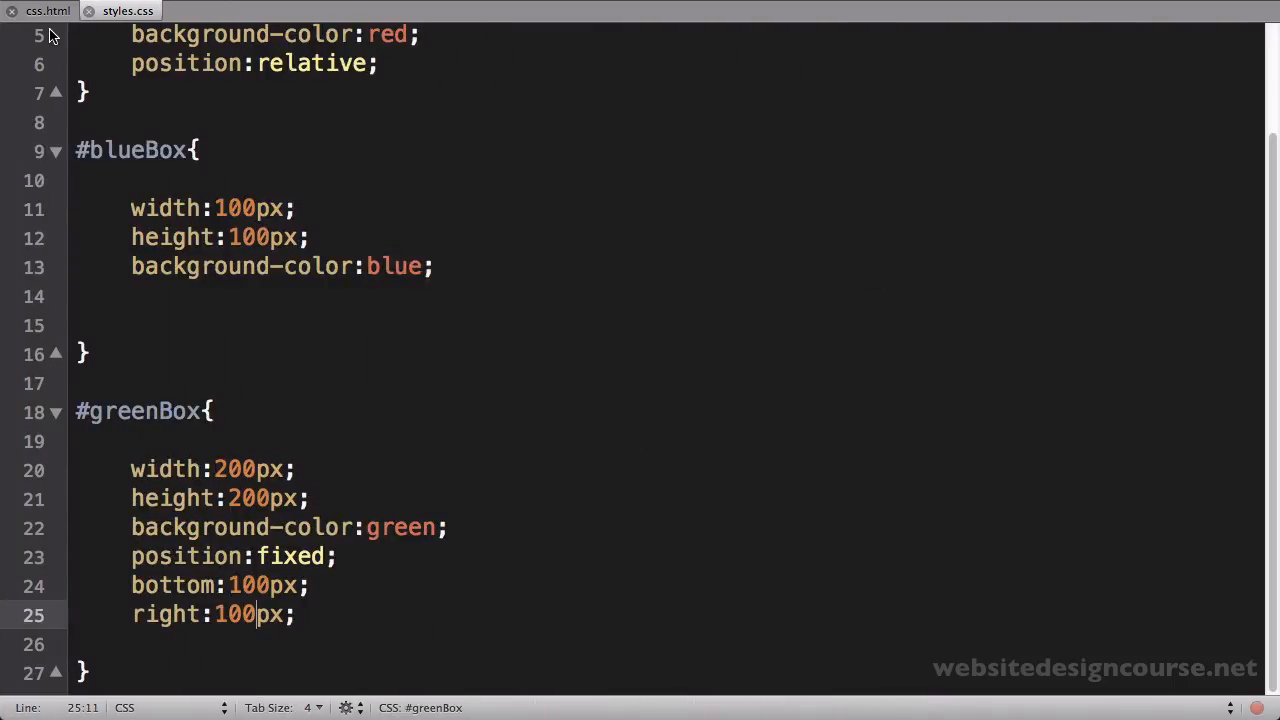
click(47, 11)
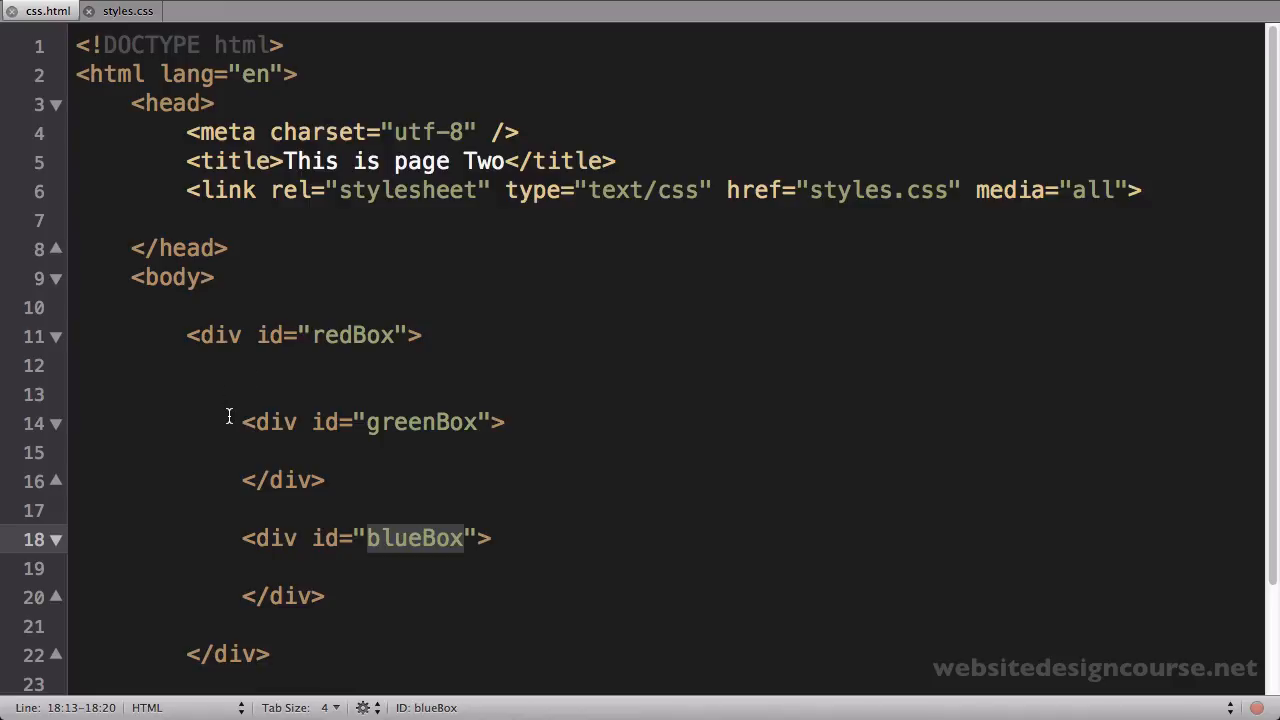
drag(228, 416, 366, 474)
key(BackSpace)
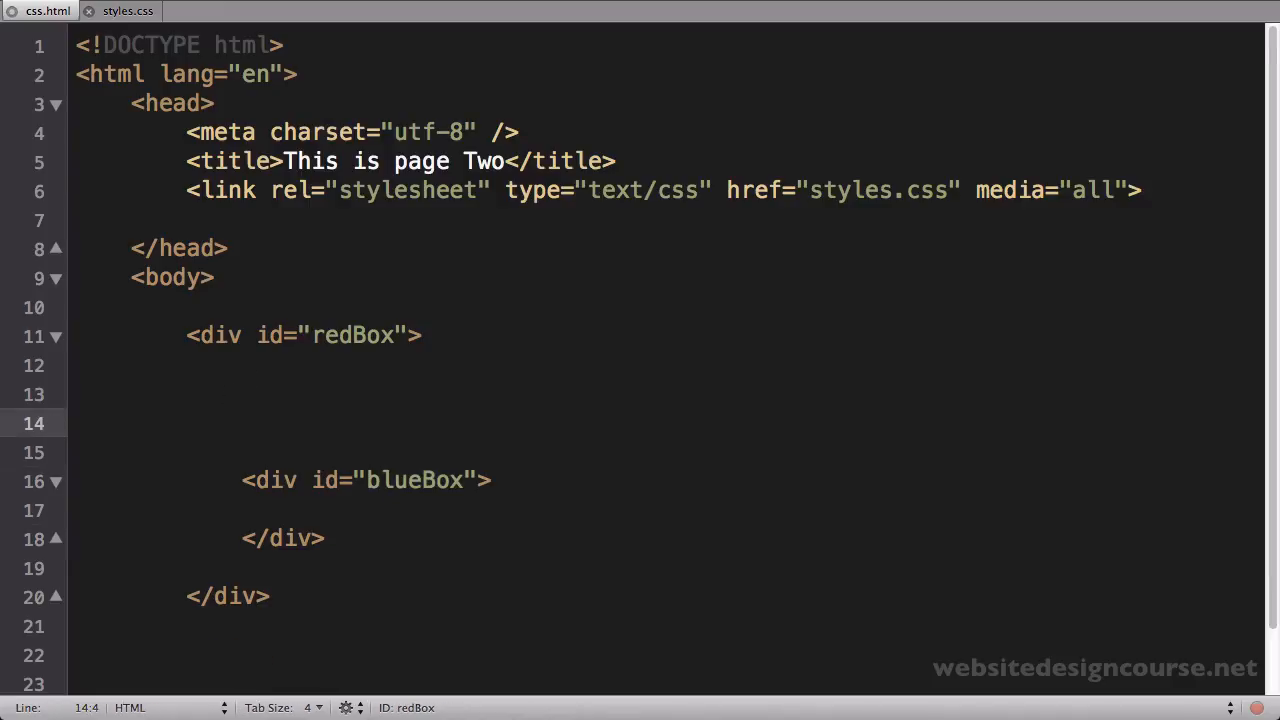
key(super+z)
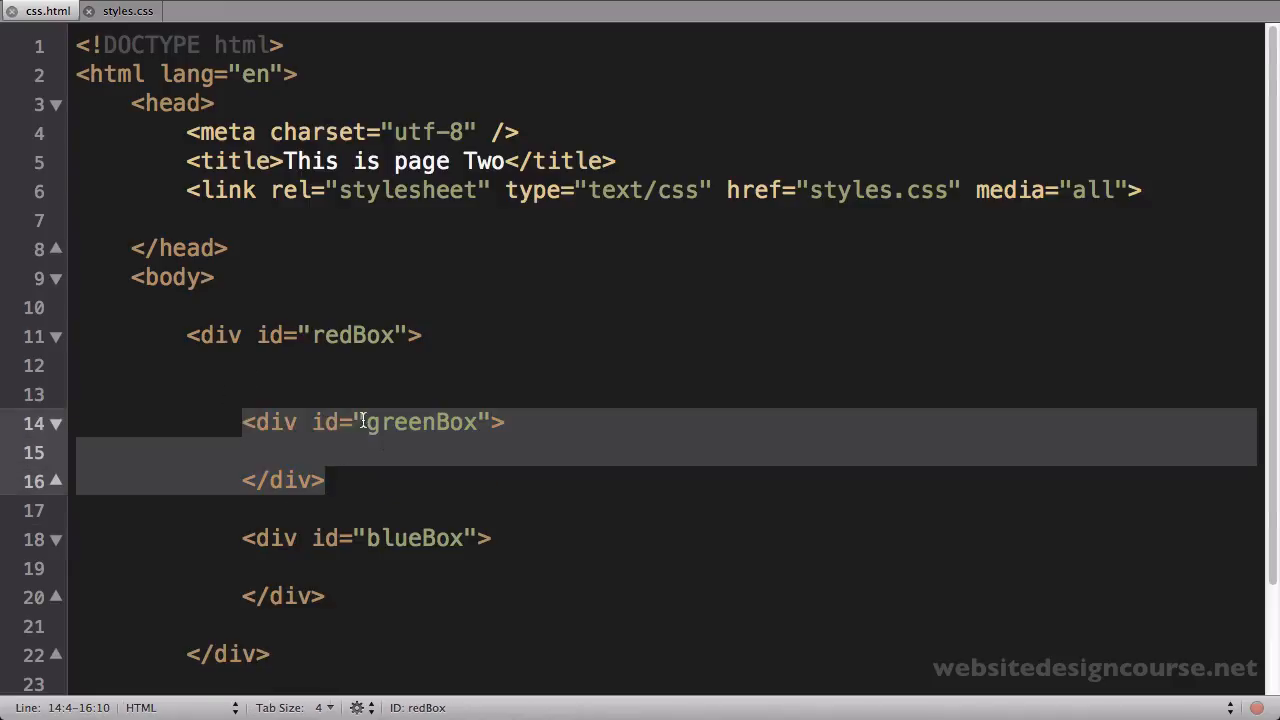
key(super+Tab)
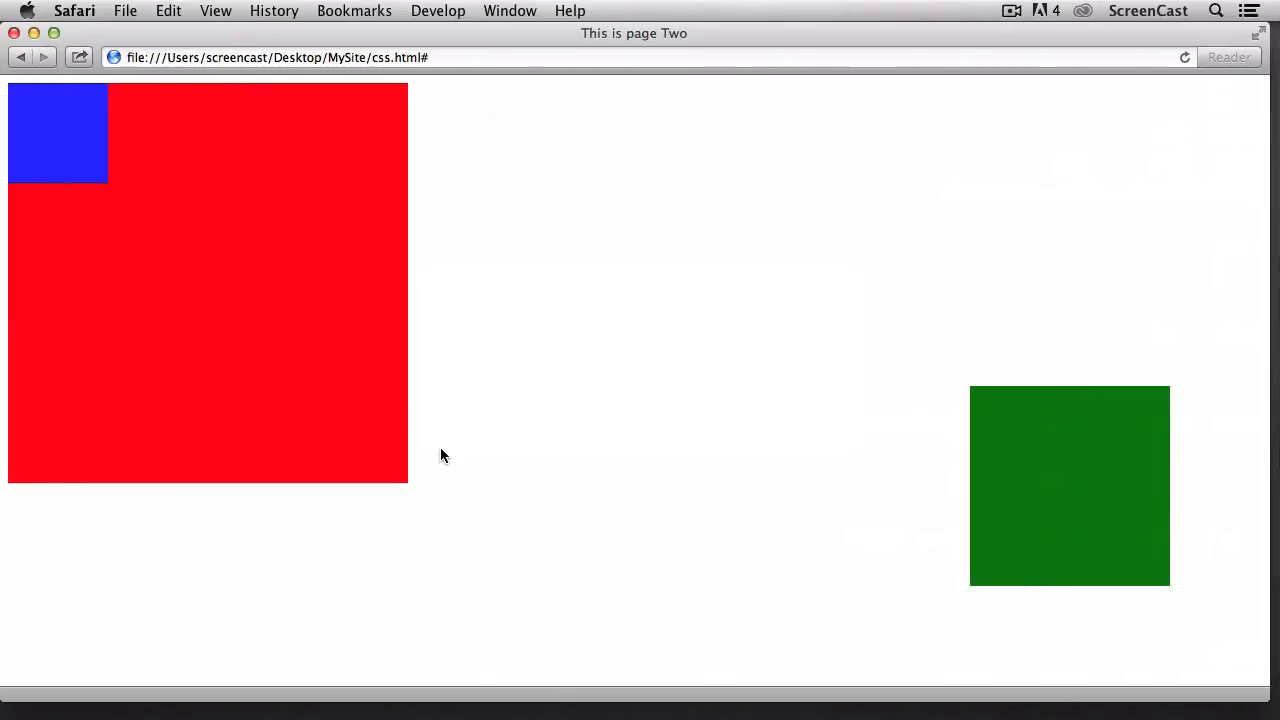